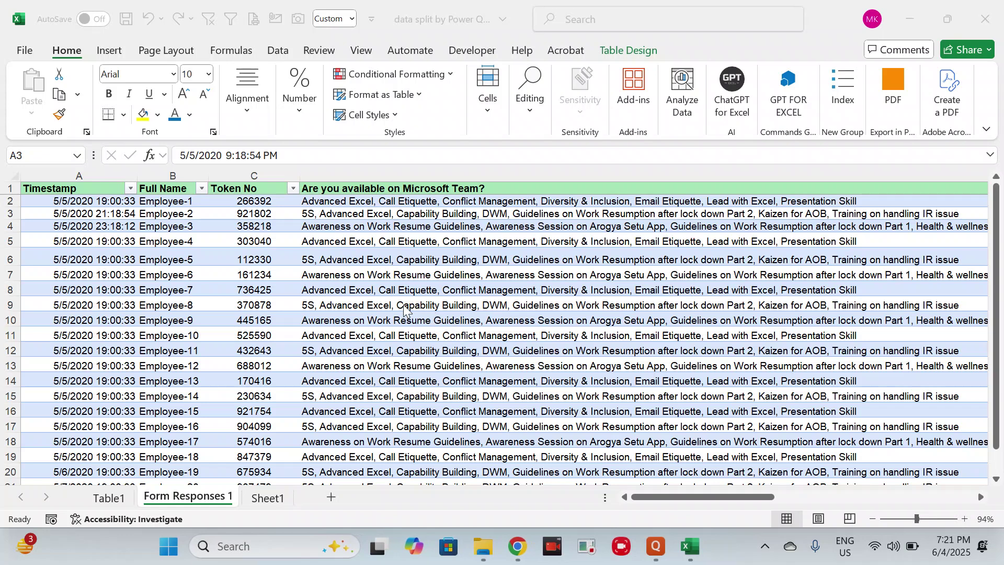
# Step: Examine the form responses table, comparing each employee's timestamp, name and token number with the comma-separated entries in the Microsoft Team column
pyautogui.click(177, 235)
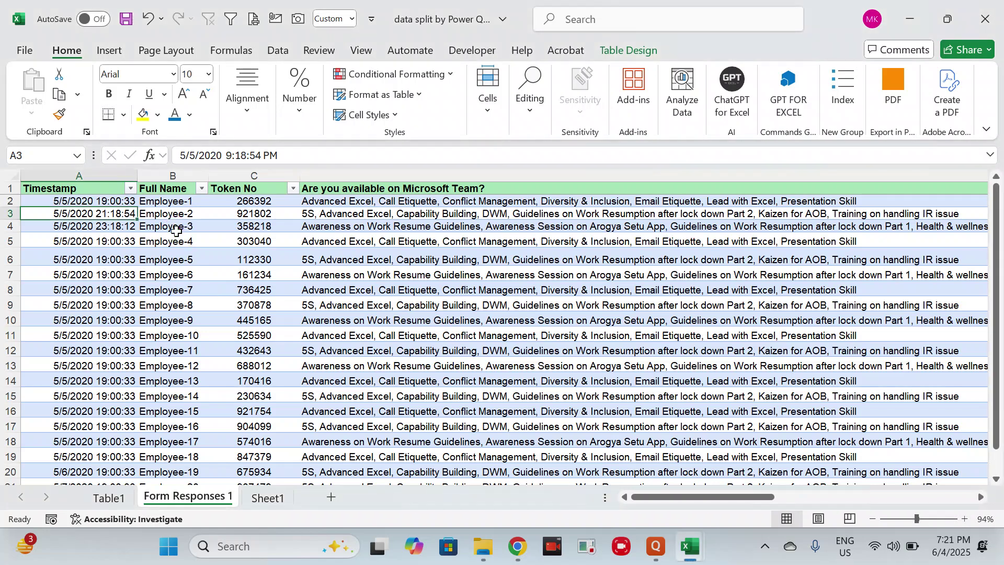
pyautogui.press('Right')
pyautogui.press('Right')
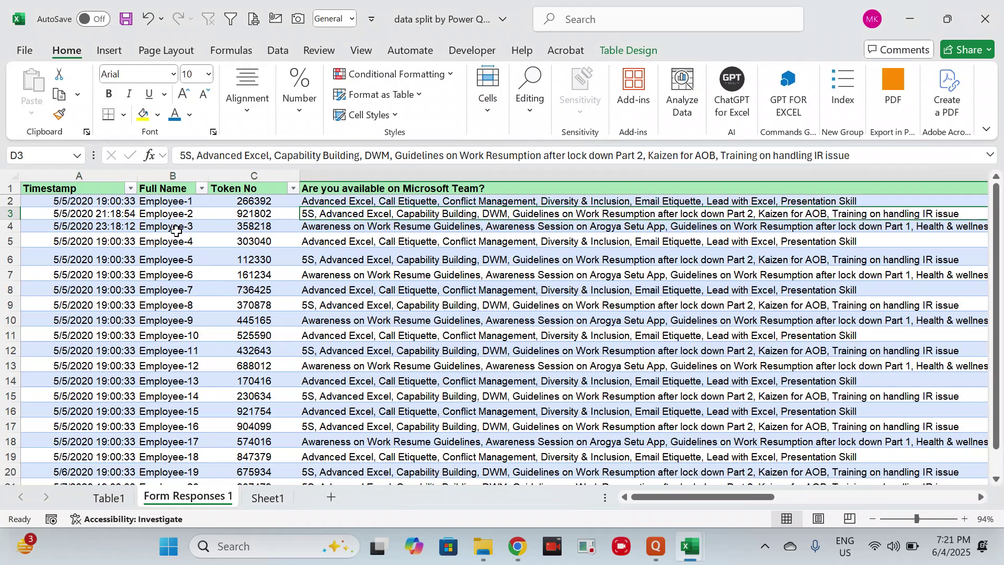
pyautogui.hscroll(3, 176, 231)
pyautogui.press('Left')
pyautogui.press('Left')
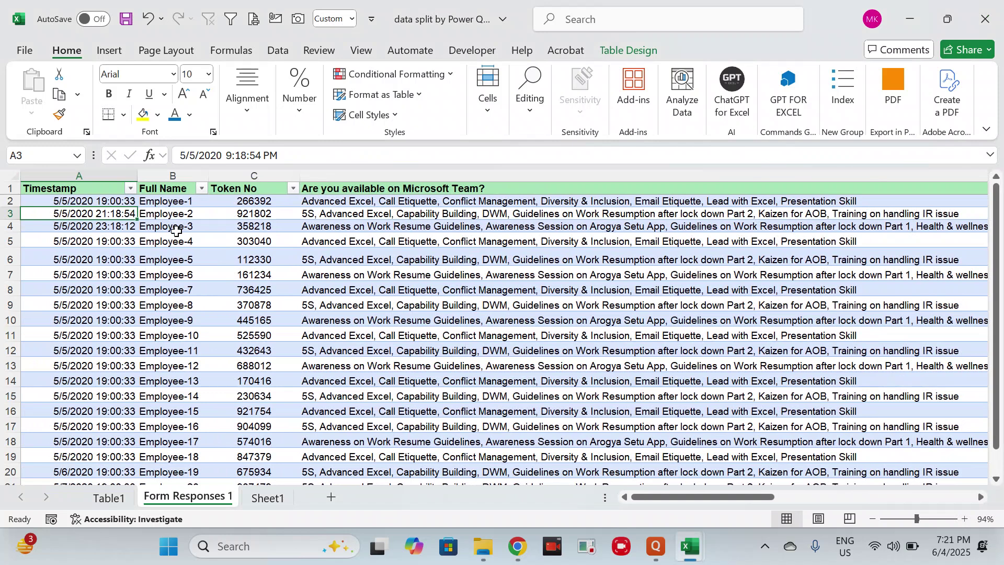
pyautogui.press('Right')
pyautogui.press('Right')
pyautogui.press('Right')
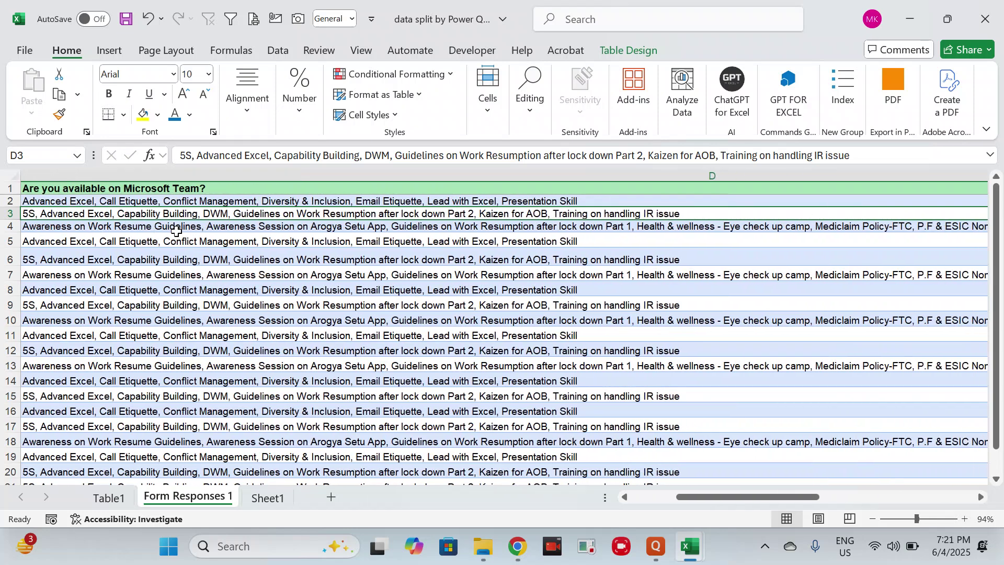
pyautogui.press('Down')
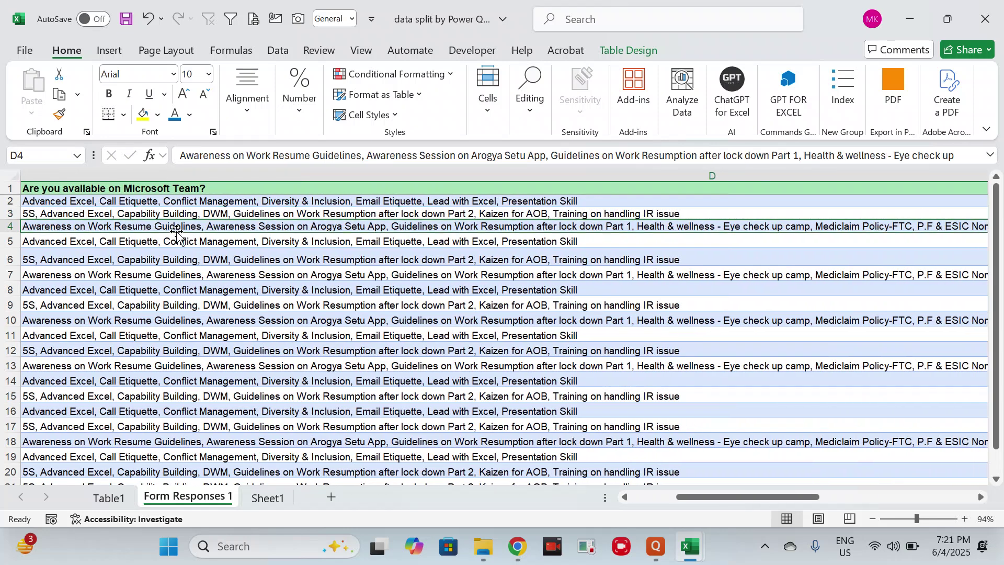
pyautogui.press('Down')
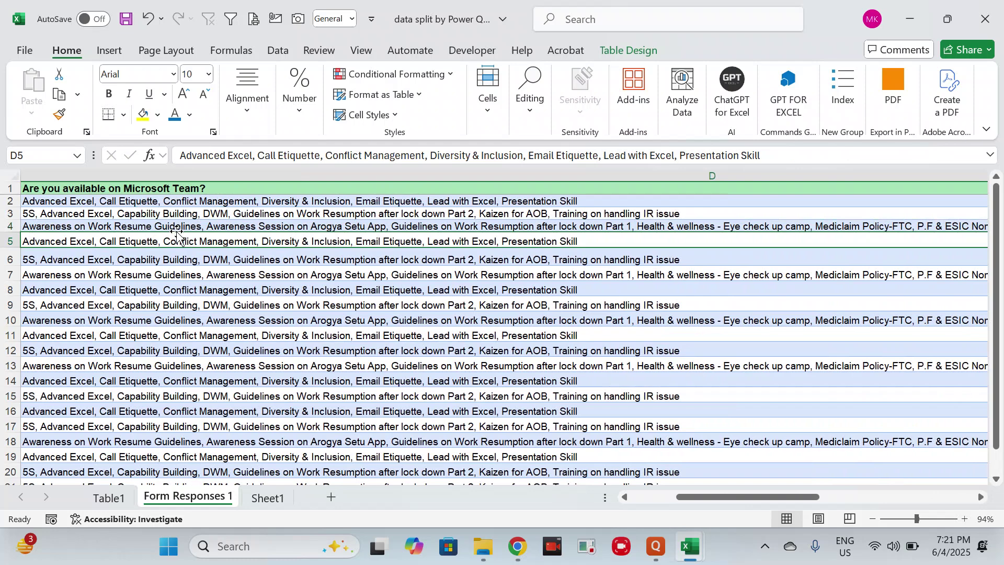
pyautogui.press('Left')
pyautogui.press('Left')
pyautogui.press('Left')
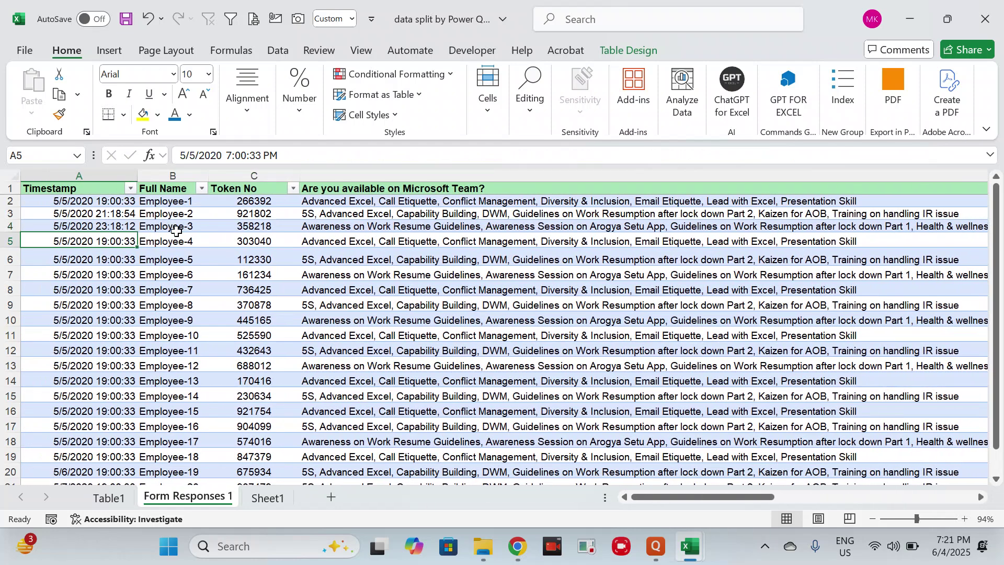
pyautogui.press('Right')
pyautogui.press('Right')
pyautogui.press('Right')
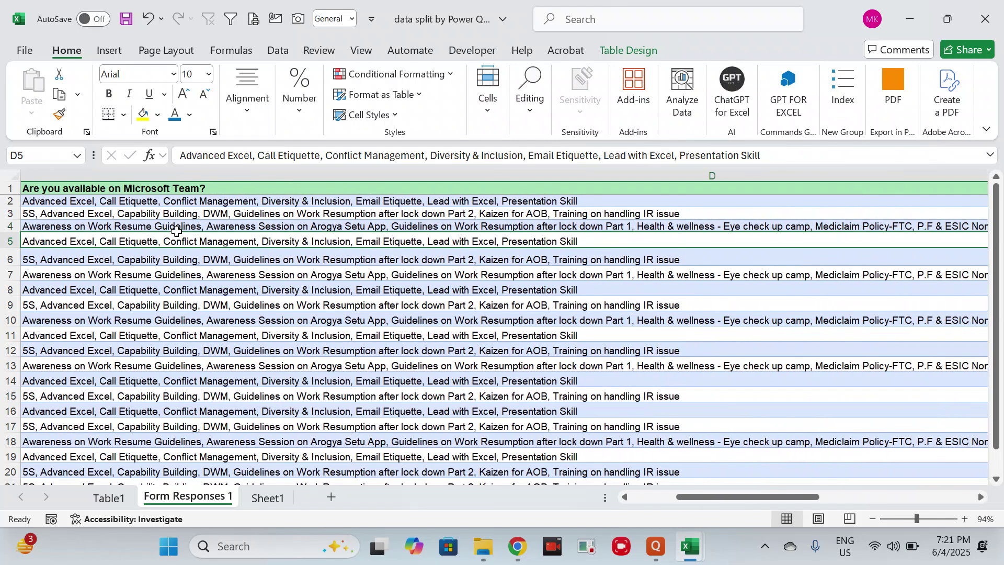
pyautogui.press('Right')
pyautogui.press('Left')
pyautogui.press('Left')
pyautogui.press('Down')
pyautogui.press('Down')
pyautogui.press('Right')
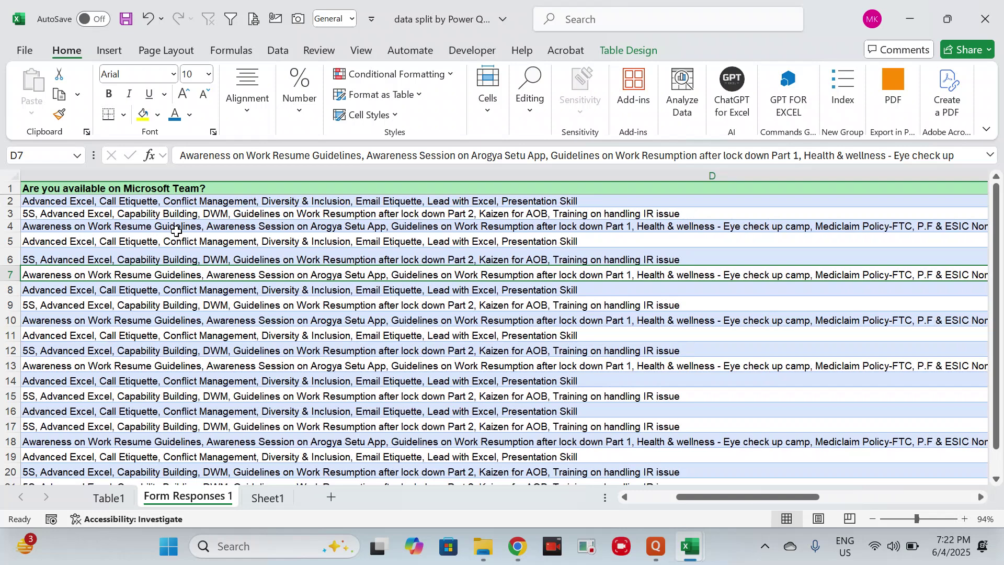
pyautogui.press('Left')
pyautogui.press('Right')
pyautogui.press('Left')
pyautogui.press('Left')
pyautogui.press('Left')
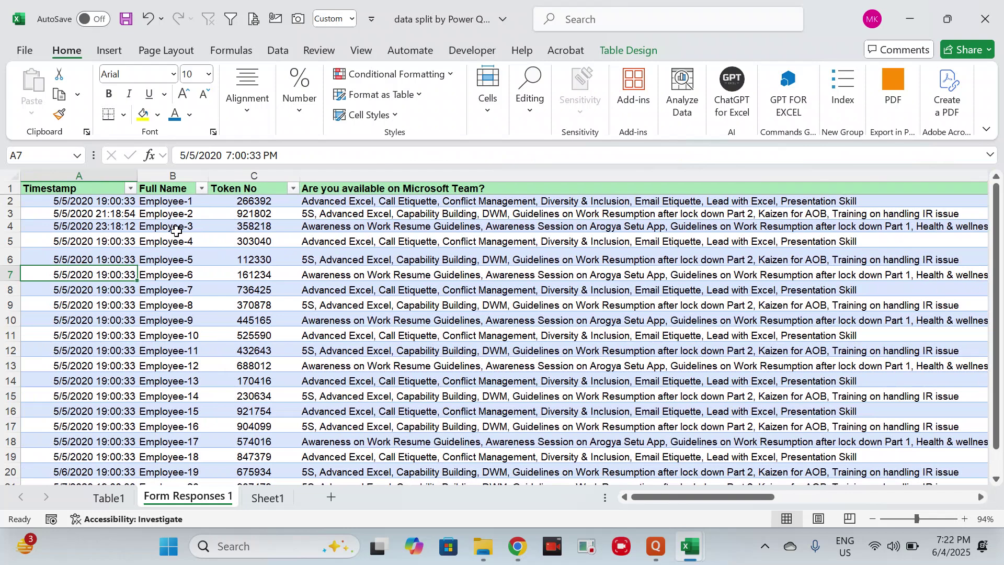
pyautogui.press('Right')
pyautogui.press('Right')
pyautogui.press('Right')
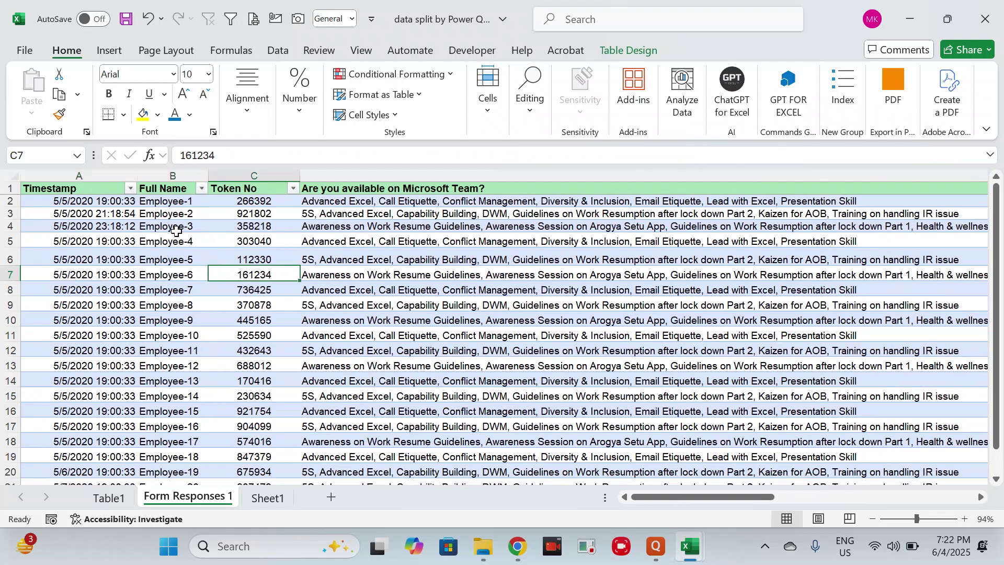
pyautogui.press('Up')
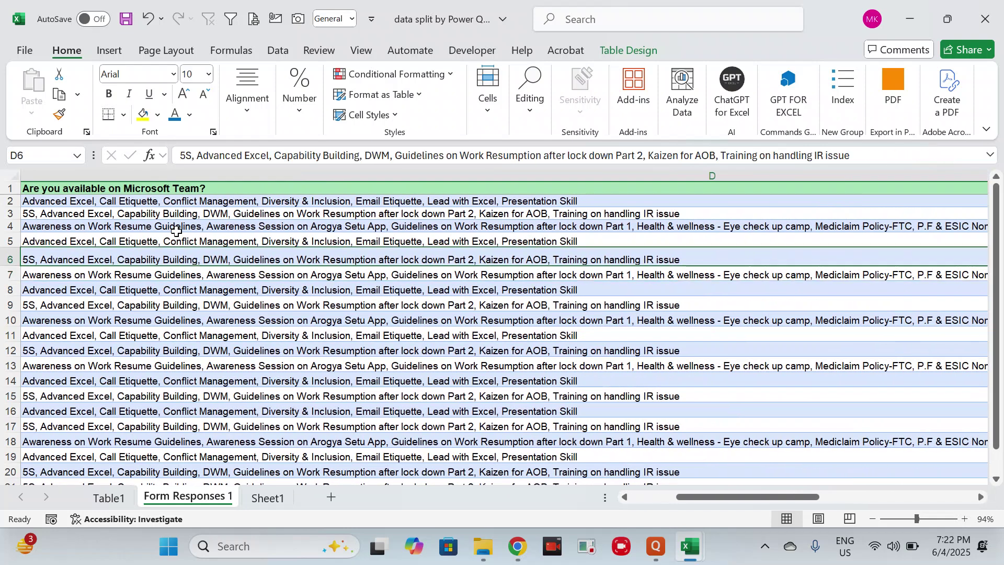
pyautogui.press('Left')
pyautogui.press('Up')
pyautogui.press('Up')
pyautogui.press('Up')
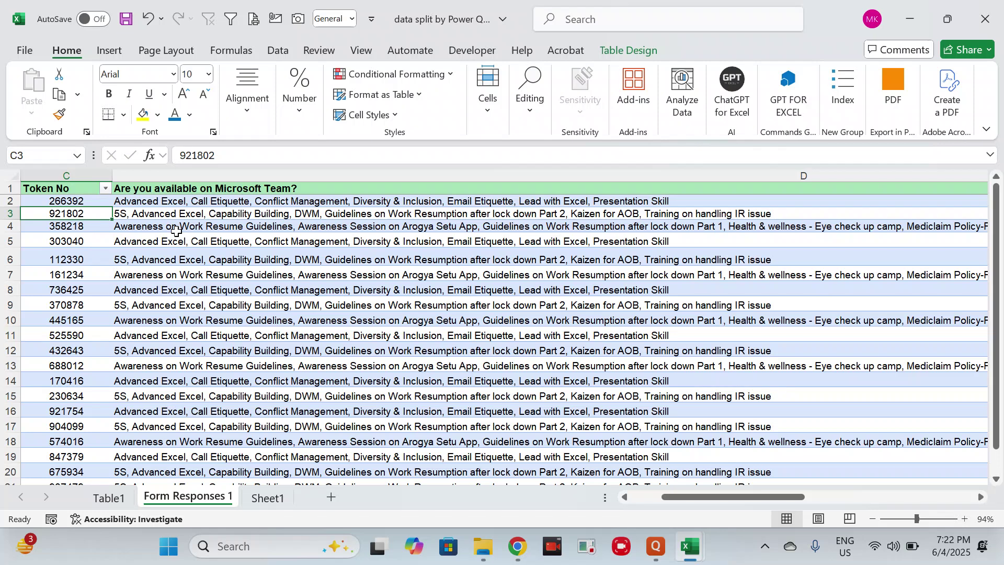
pyautogui.press('Up')
pyautogui.press('Right')
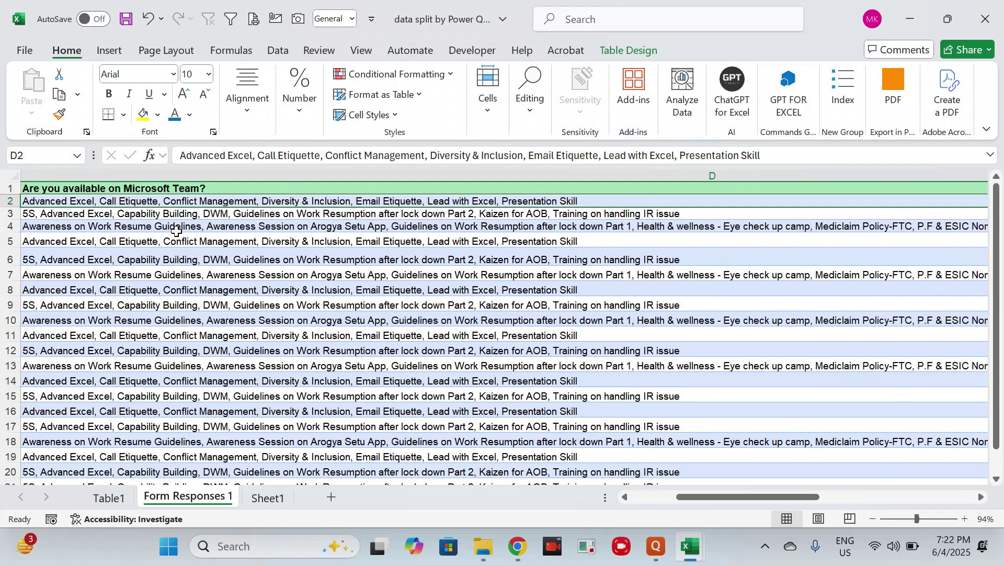
pyautogui.press('Down')
pyautogui.press('Down')
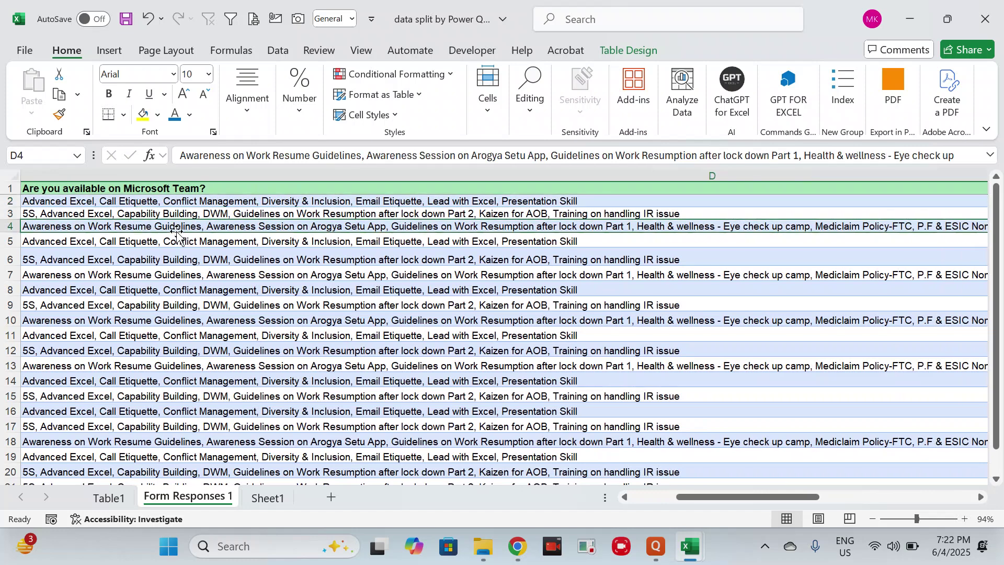
pyautogui.press('Left')
pyautogui.press('Left')
pyautogui.press('Right')
pyautogui.press('Right')
pyautogui.press('Left')
pyautogui.press('Left')
pyautogui.press('Left')
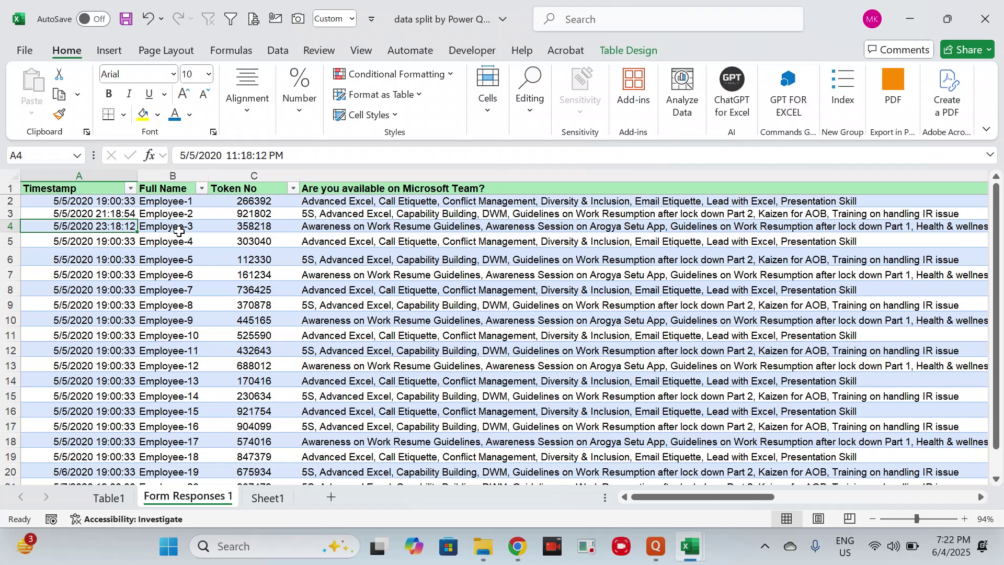
# Step: Load the form responses table into the Power Query Editor as a query from table/range
pyautogui.click(388, 271)
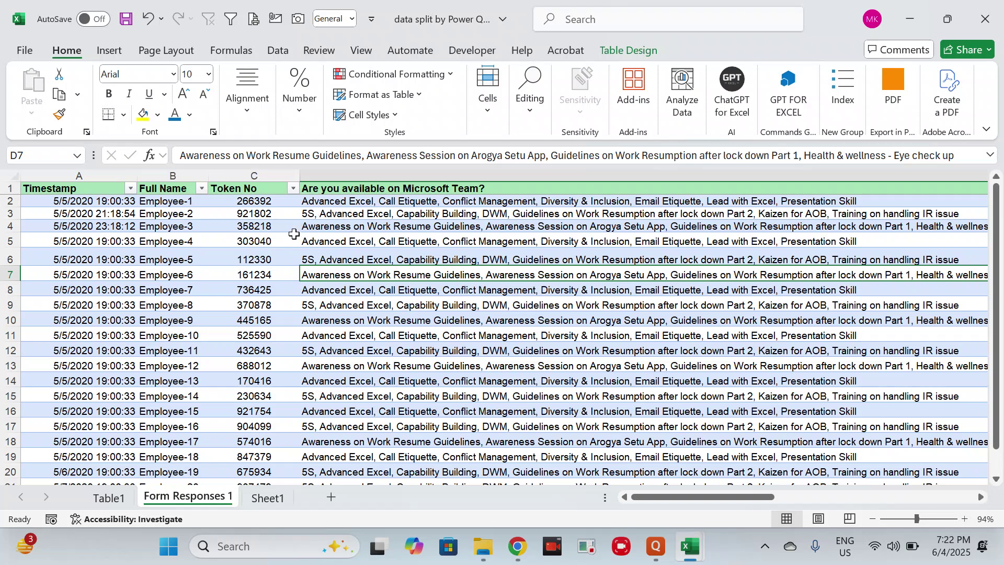
pyautogui.click(106, 52)
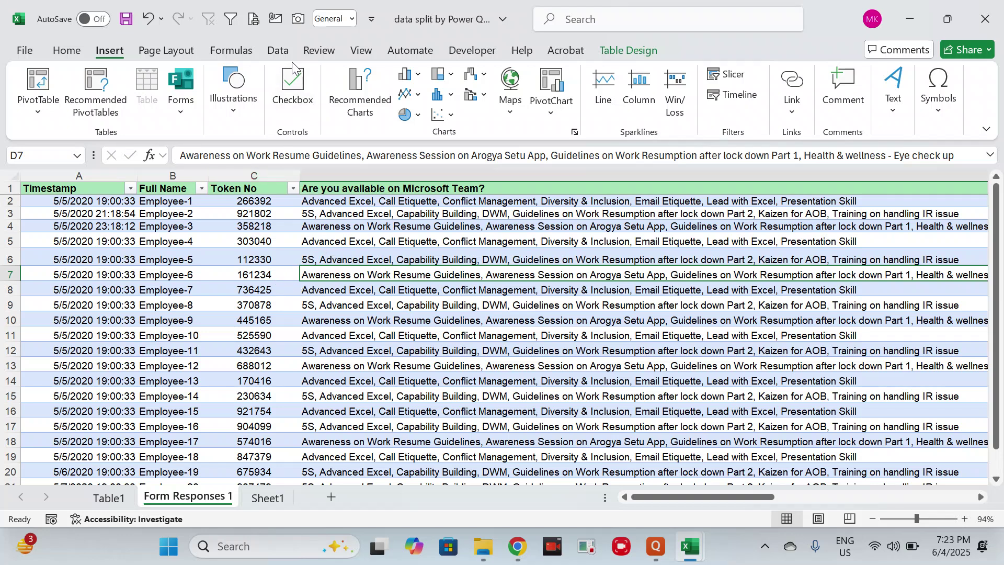
pyautogui.click(277, 51)
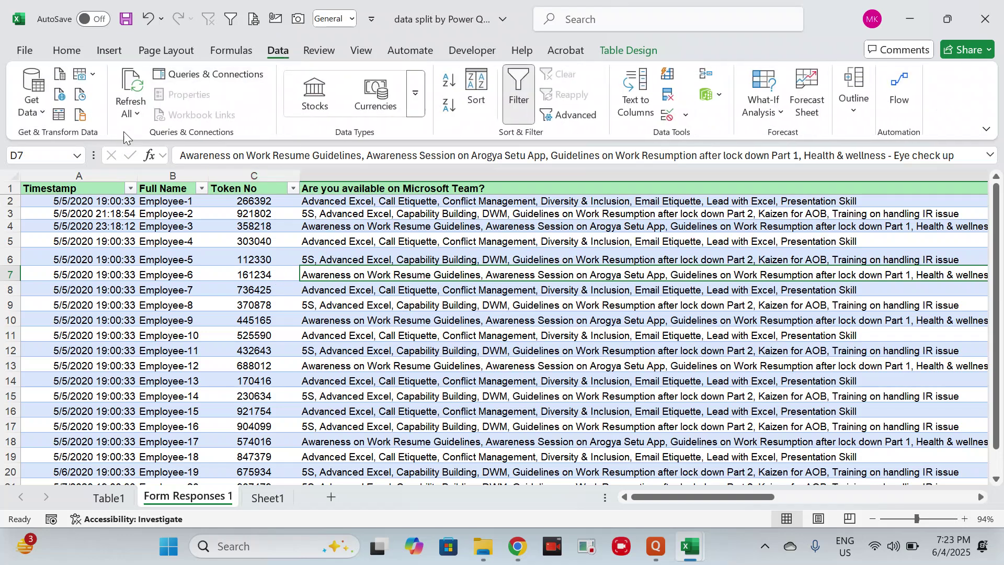
pyautogui.click(59, 115)
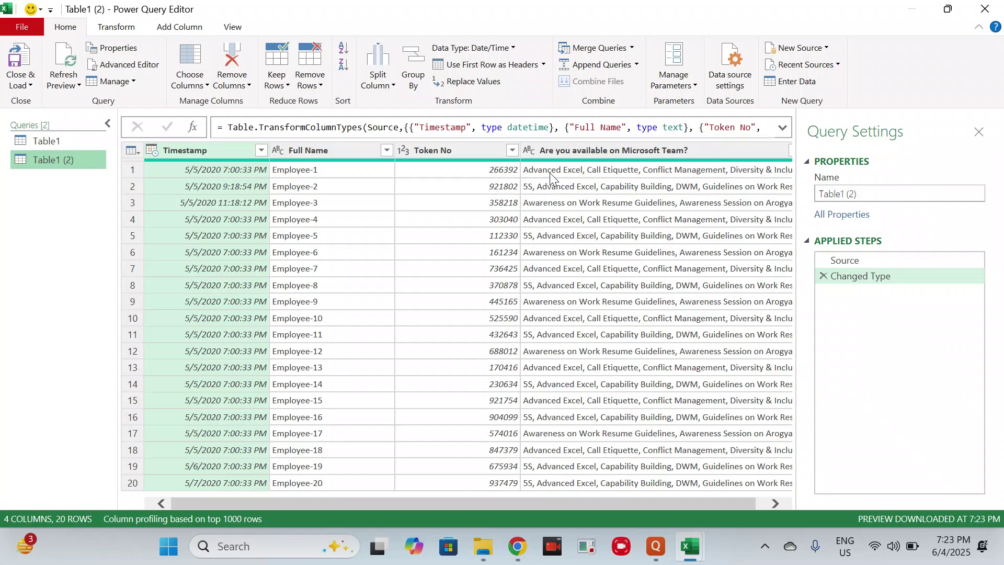
# Step: Split the "Are you available on Microsoft Team?" column by the Comma delimiter at each occurrence of the delimiter
pyautogui.click(554, 152)
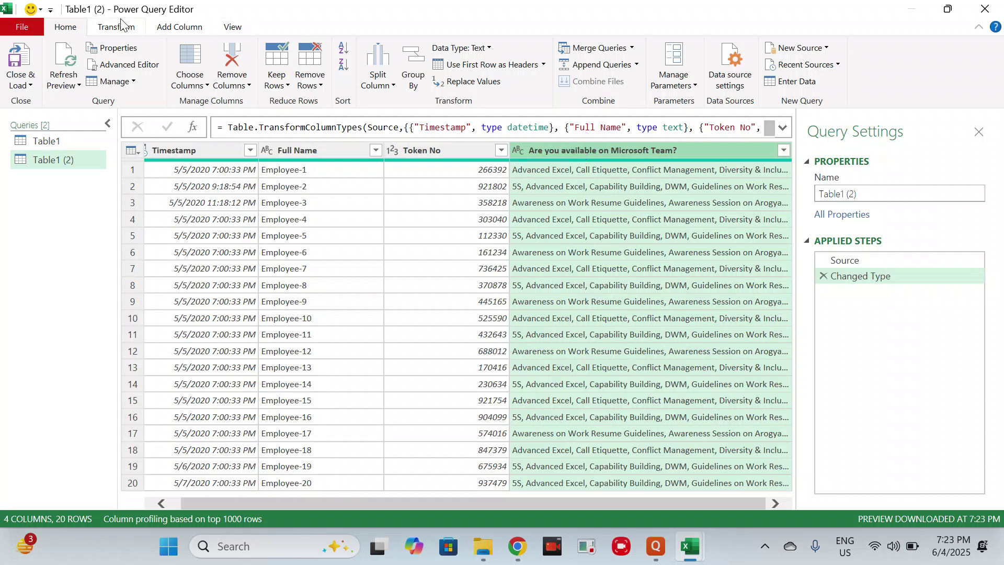
pyautogui.click(121, 33)
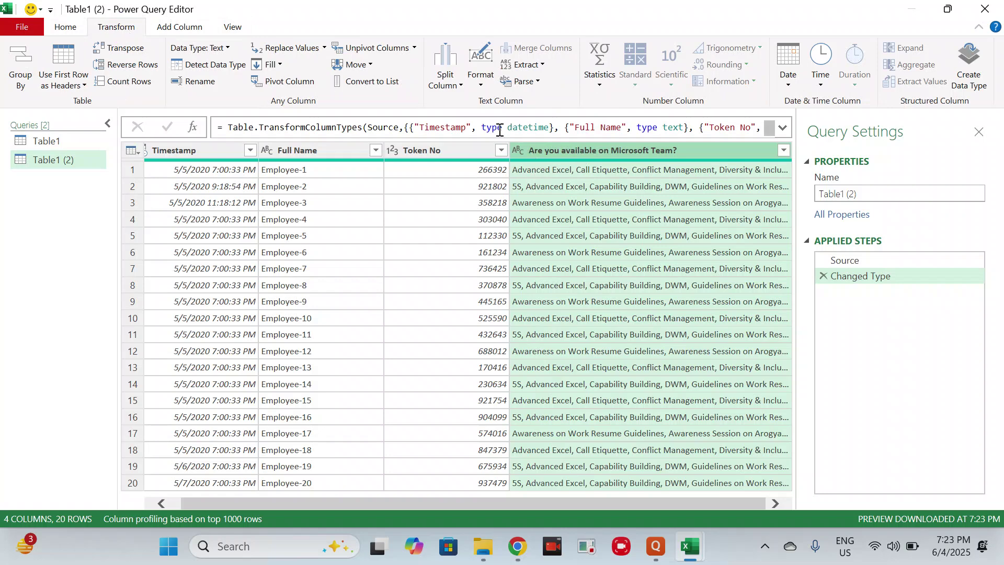
pyautogui.click(462, 87)
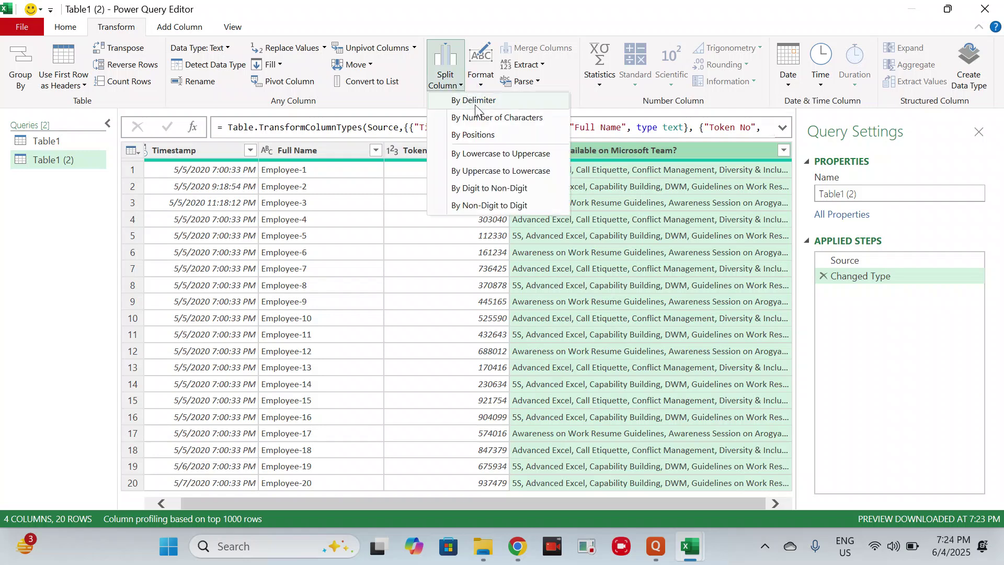
pyautogui.click(475, 101)
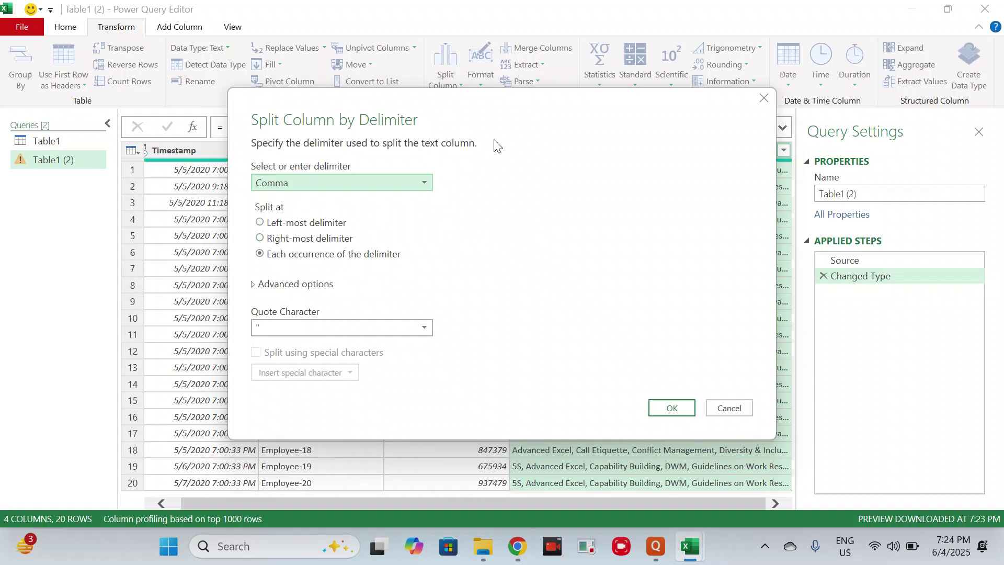
pyautogui.moveTo(548, 109); pyautogui.dragTo(372, 147)
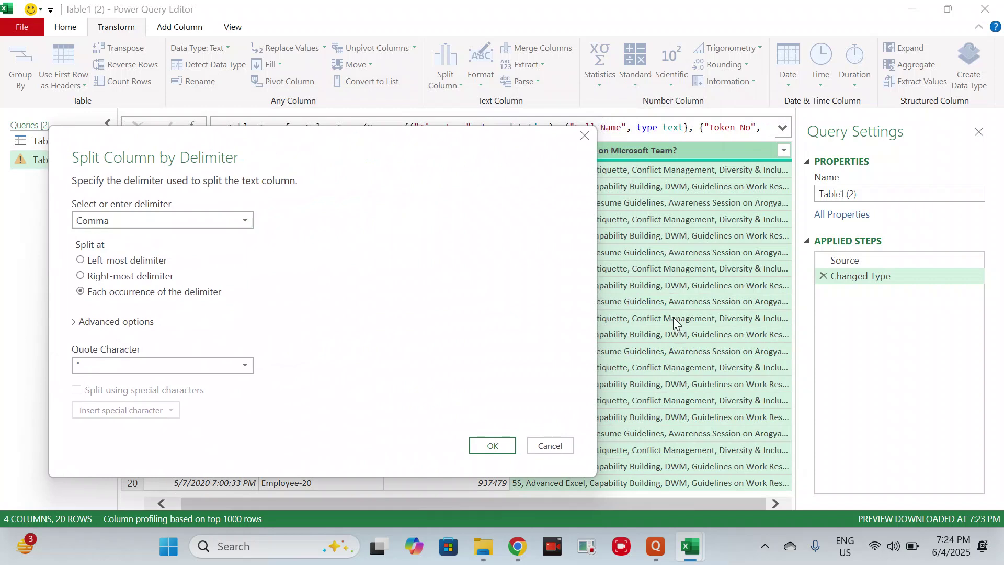
pyautogui.moveTo(476, 143); pyautogui.dragTo(676, 115)
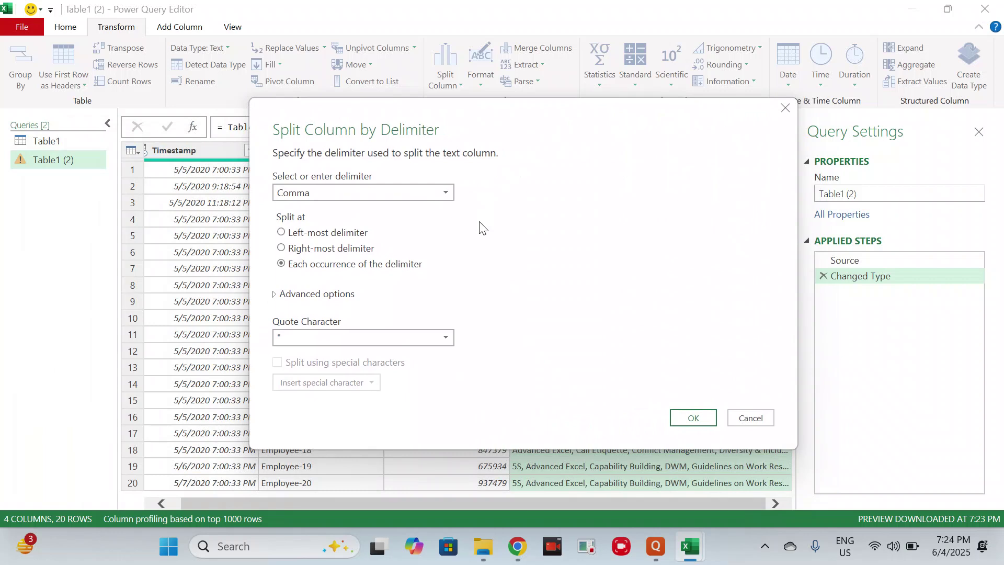
pyautogui.click(418, 196)
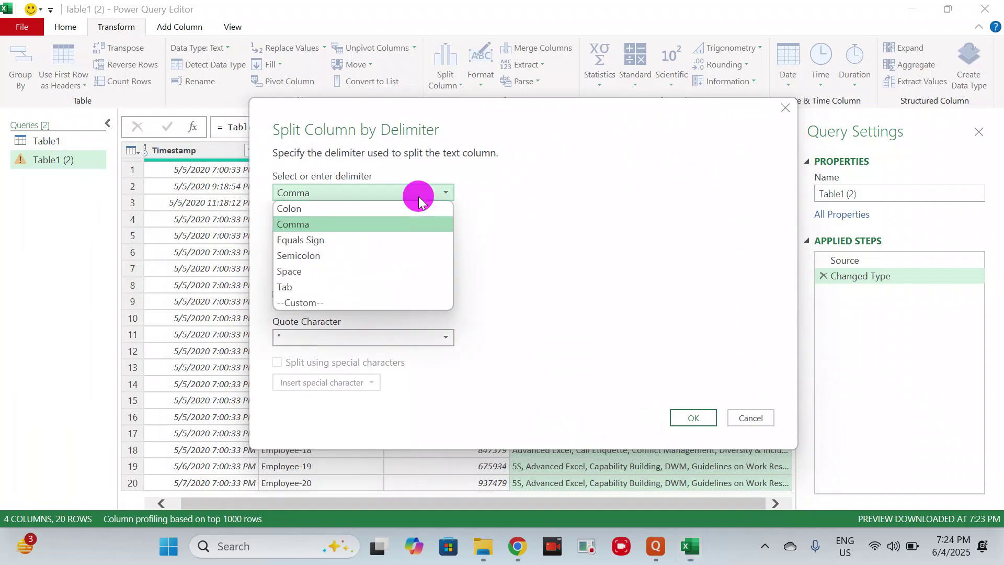
pyautogui.click(309, 226)
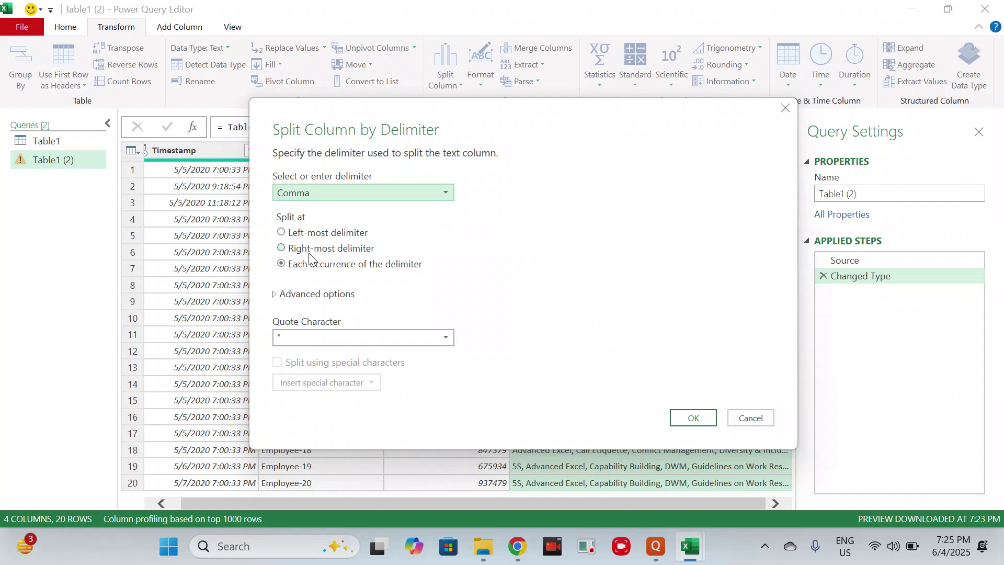
pyautogui.click(313, 269)
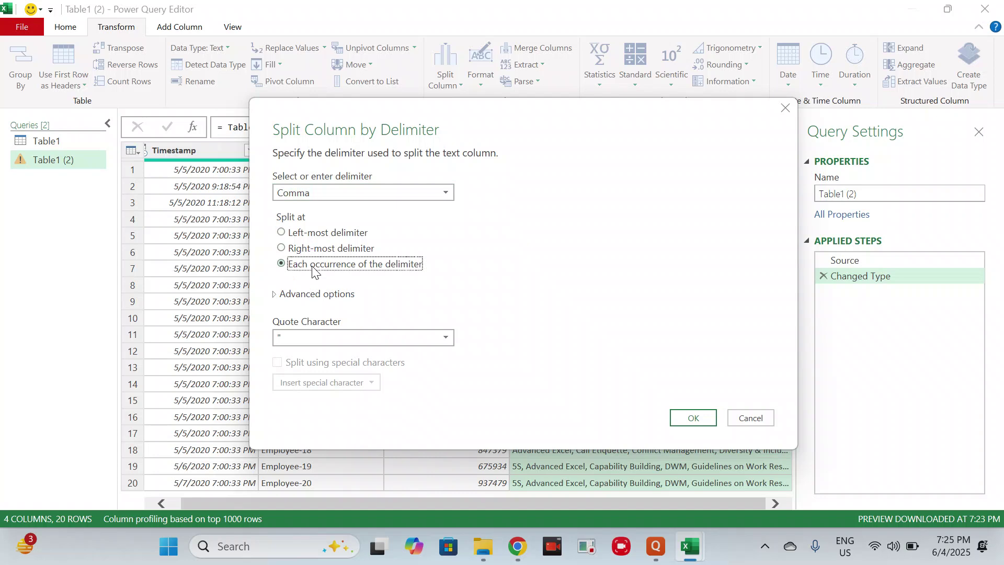
pyautogui.click(694, 418)
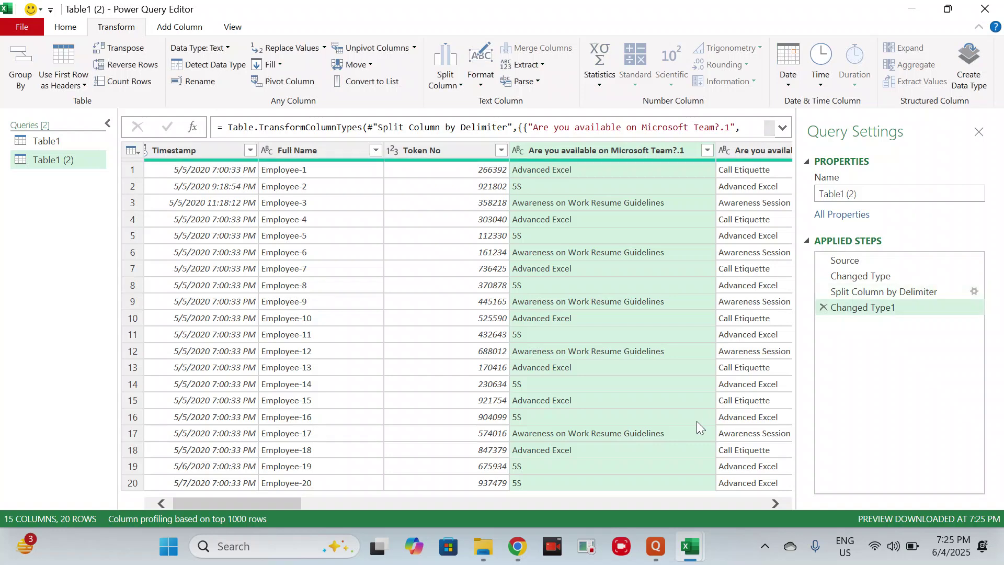
# Step: Review the split columns, then close the query editor and load the Table1 (2) query into the workbook
pyautogui.hscroll(1, 668, 382)
pyautogui.hscroll(10, 669, 385)
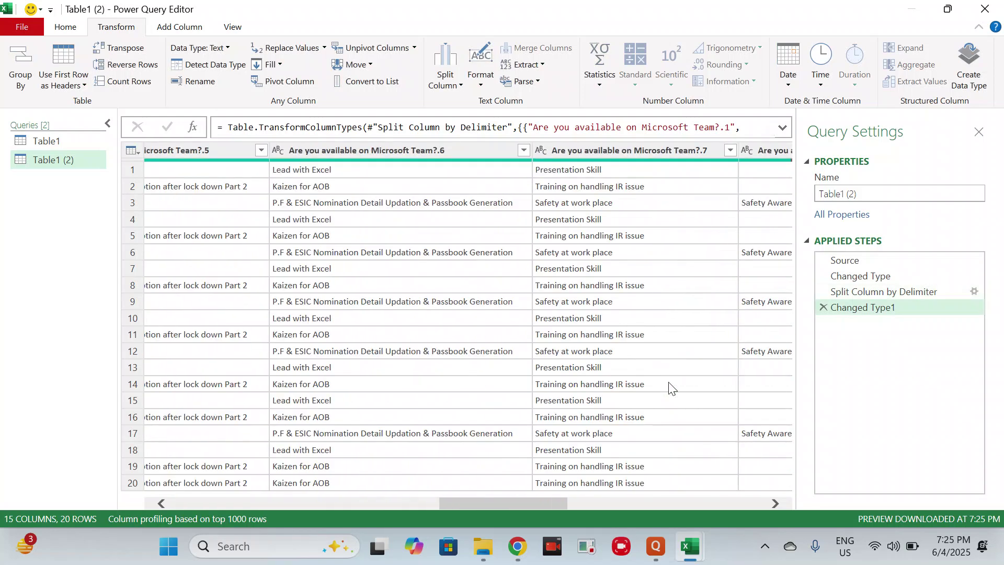
pyautogui.hscroll(-10, 671, 387)
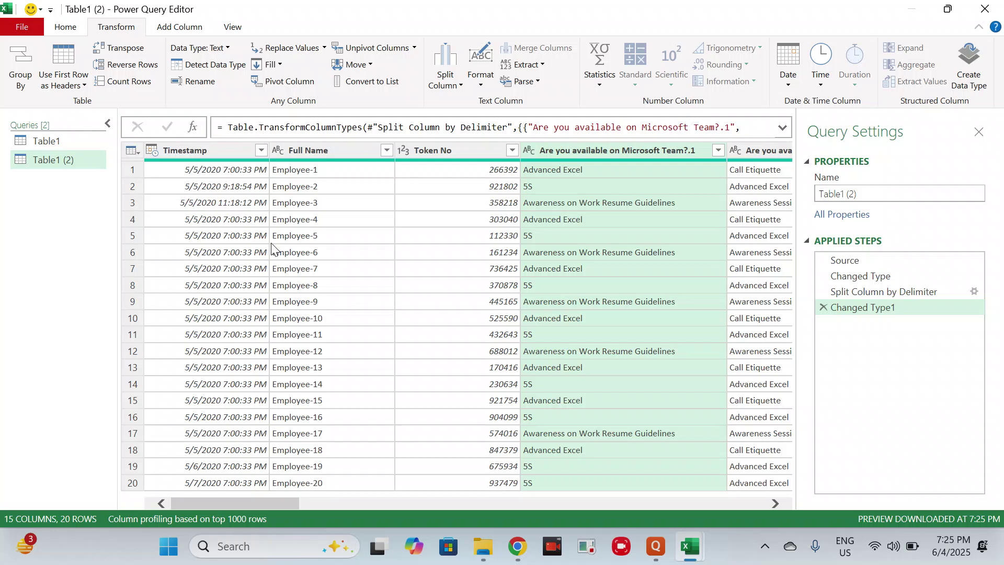
pyautogui.click(71, 32)
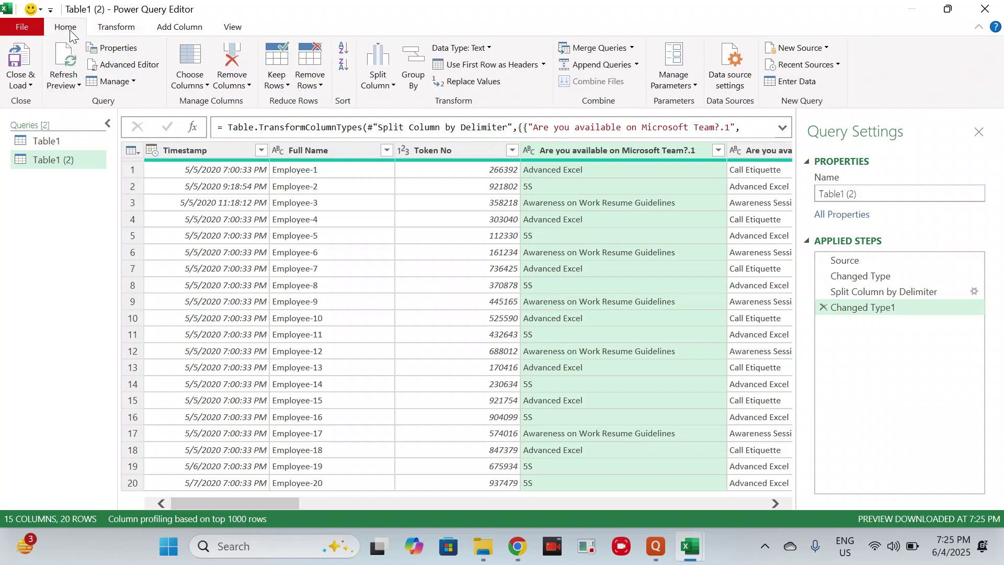
pyautogui.click(31, 86)
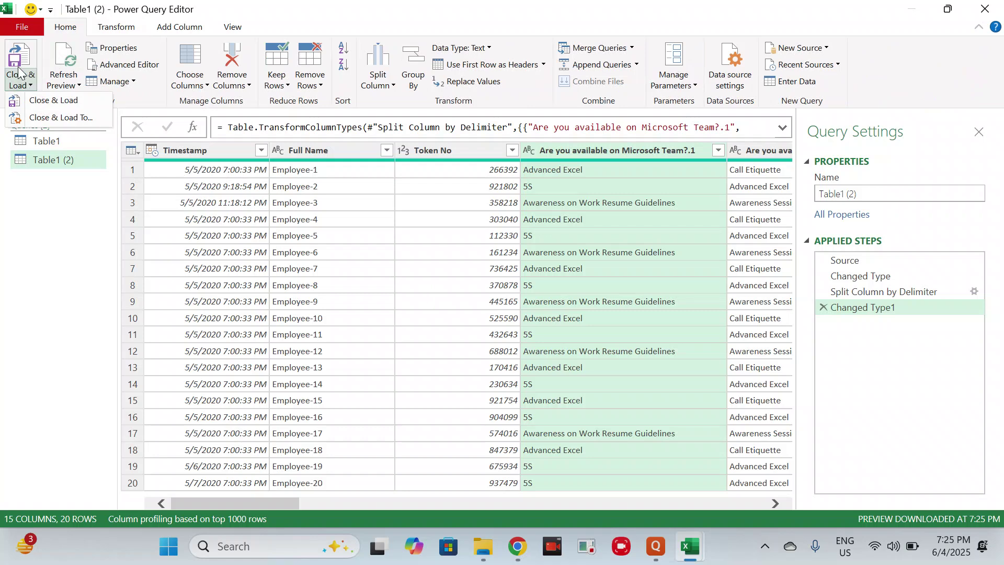
pyautogui.click(18, 68)
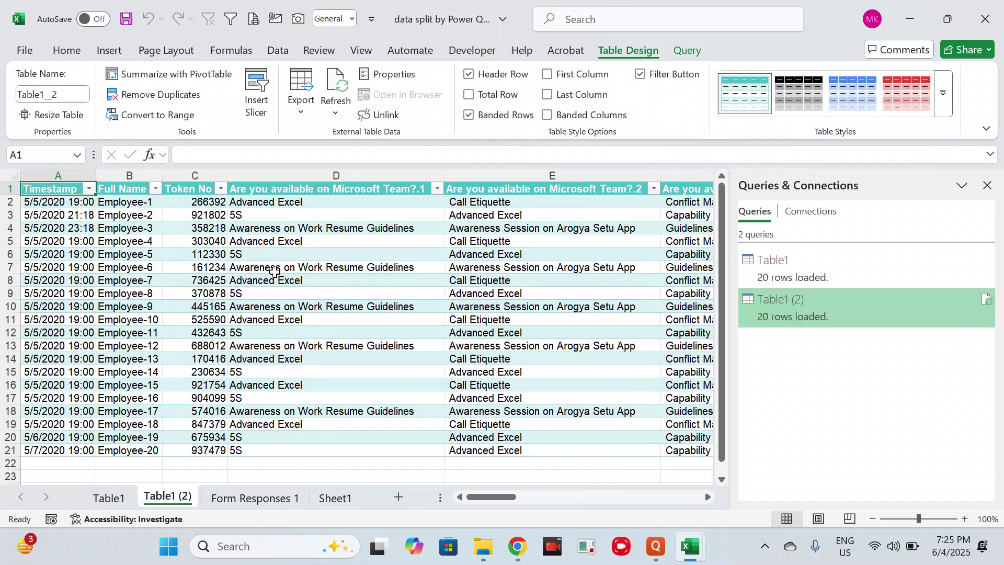
# Step: Examine the loaded Table1 (2) results along row 7, from the first training column through the last split column and back to Timestamp
pyautogui.click(274, 271)
pyautogui.press('Right')
pyautogui.press('Right')
pyautogui.press('Right')
pyautogui.press('Right')
pyautogui.press('Right')
pyautogui.press('Right')
pyautogui.press('Right')
pyautogui.press('Right')
pyautogui.press('Right')
pyautogui.press('Right')
pyautogui.press('Right')
pyautogui.press('Right')
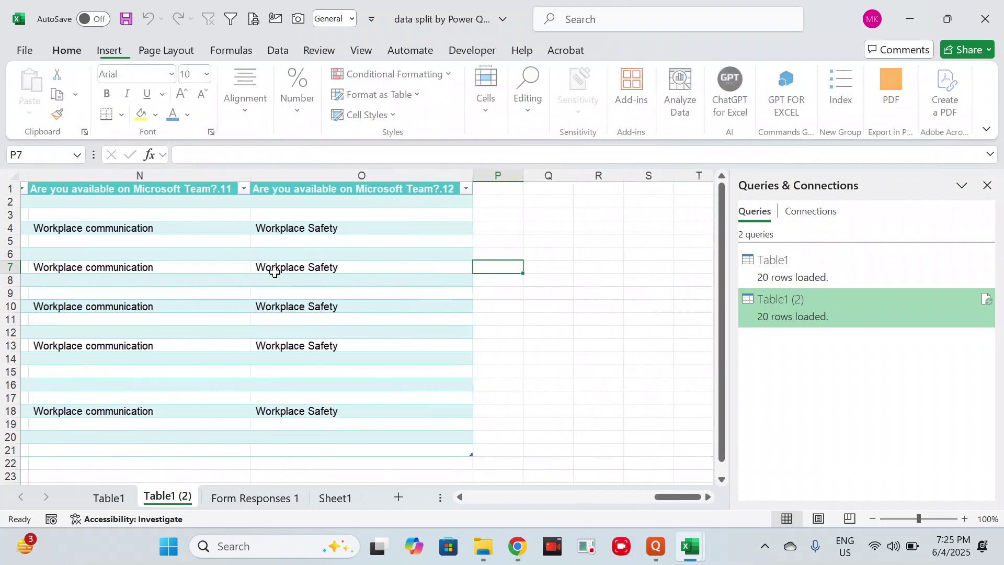
pyautogui.press('Left')
pyautogui.press('Left')
pyautogui.press('Left')
pyautogui.press('Left')
pyautogui.press('Left')
pyautogui.press('Left')
pyautogui.press('Left')
pyautogui.press('Left')
pyautogui.press('Left')
pyautogui.press('Left')
pyautogui.press('Left')
pyautogui.press('Left')
pyautogui.press('Left')
pyautogui.press('Left')
pyautogui.press('Left')
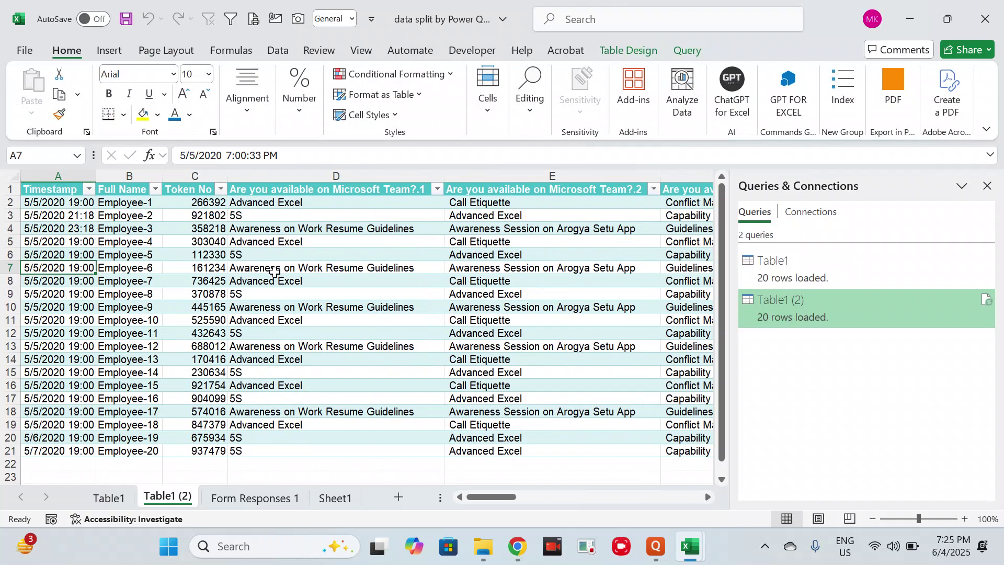
# Step: Check the split training entries in row 8 one by one, up to the "Are you available on Microsoft Team?.4" column
pyautogui.press('Down')
pyautogui.press('Right')
pyautogui.press('Right')
pyautogui.press('Right')
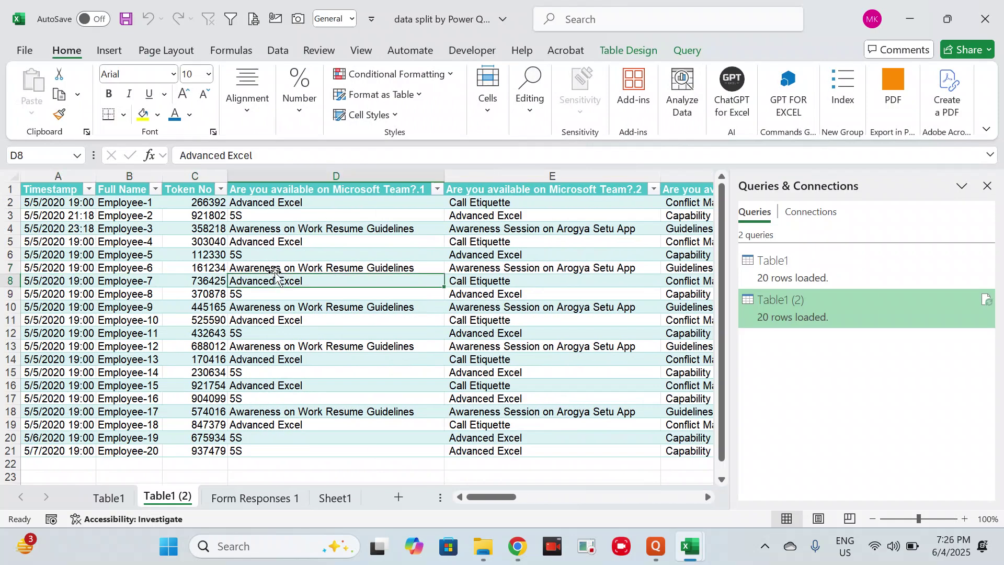
pyautogui.press('Right')
pyautogui.press('Right')
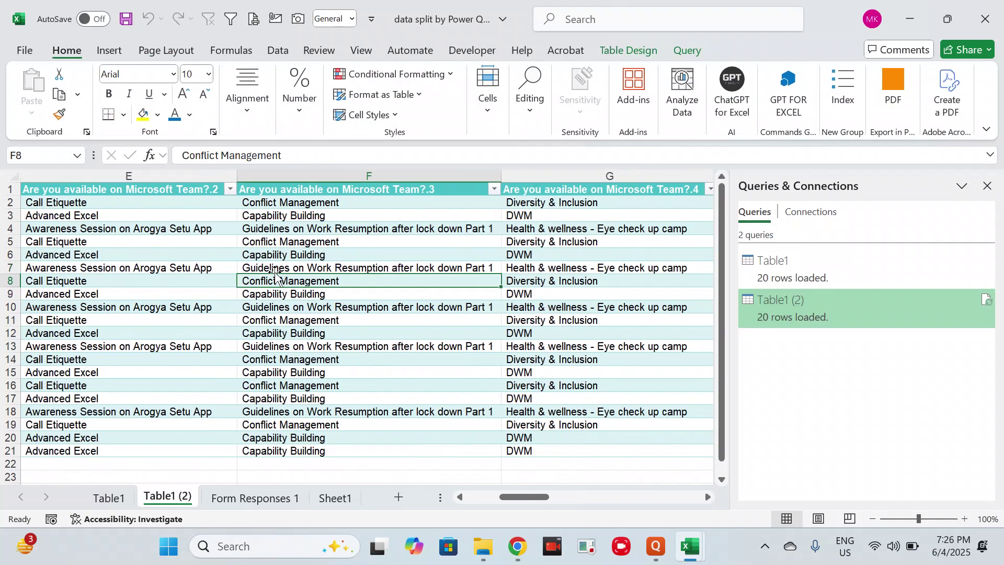
pyautogui.press('Right')
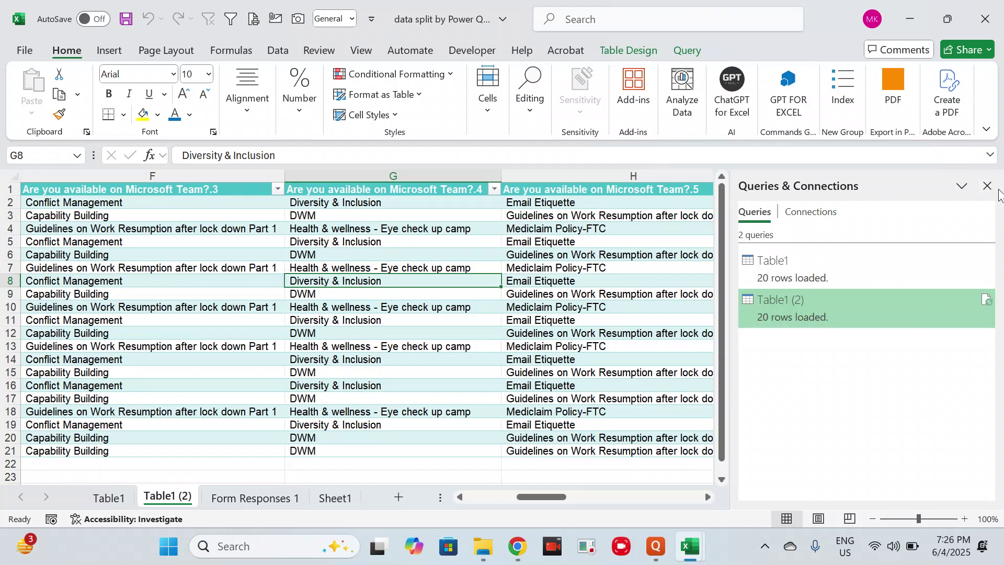
# Step: Close the Queries & Connections pane and check the remaining split entries in row 8 through the "Are you available on Microsoft Team?.10" column
pyautogui.click(987, 185)
pyautogui.click(677, 319)
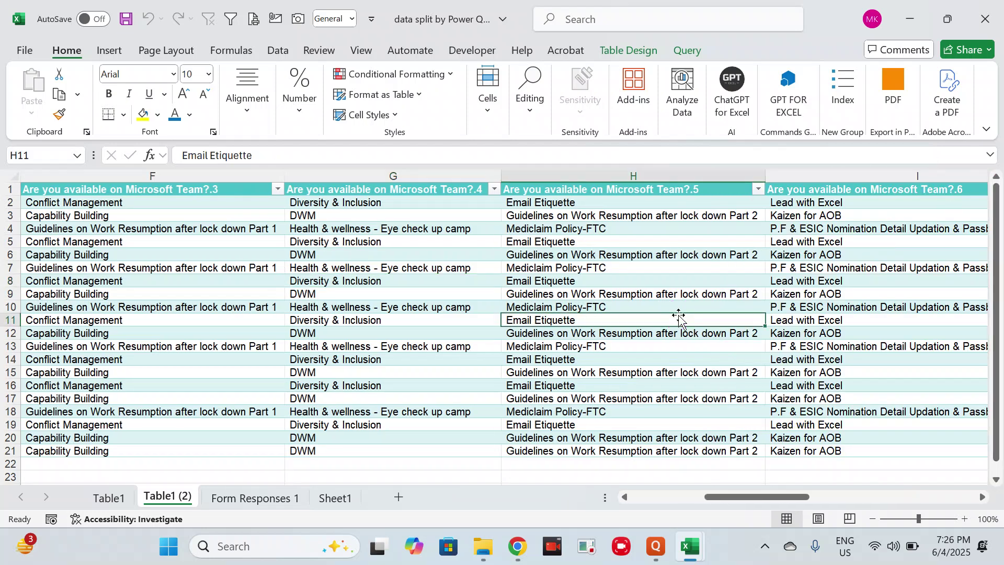
pyautogui.press('Up')
pyautogui.press('Up')
pyautogui.press('Up')
pyautogui.press('Right')
pyautogui.press('Right')
pyautogui.press('Right')
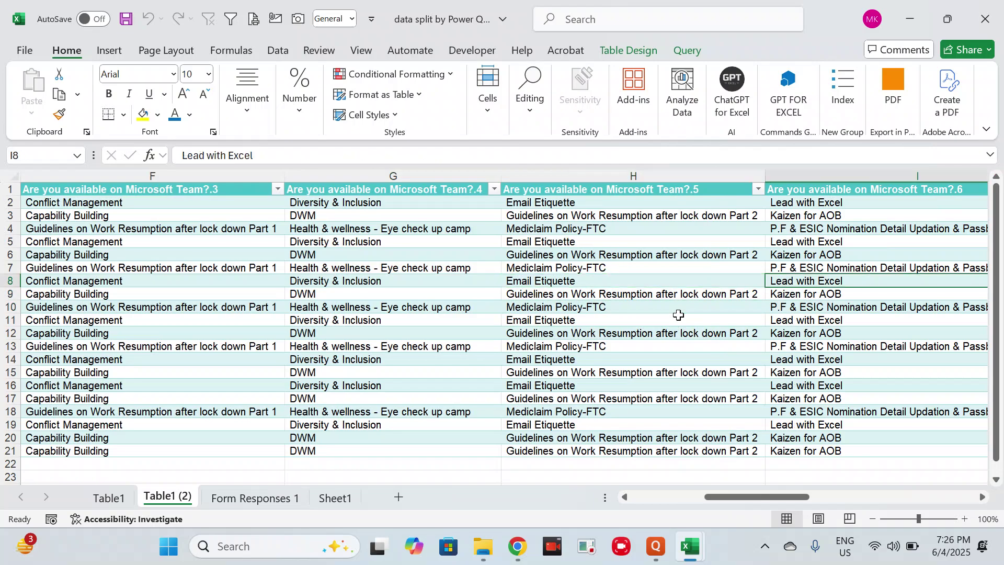
pyautogui.press('Right')
pyautogui.press('Right')
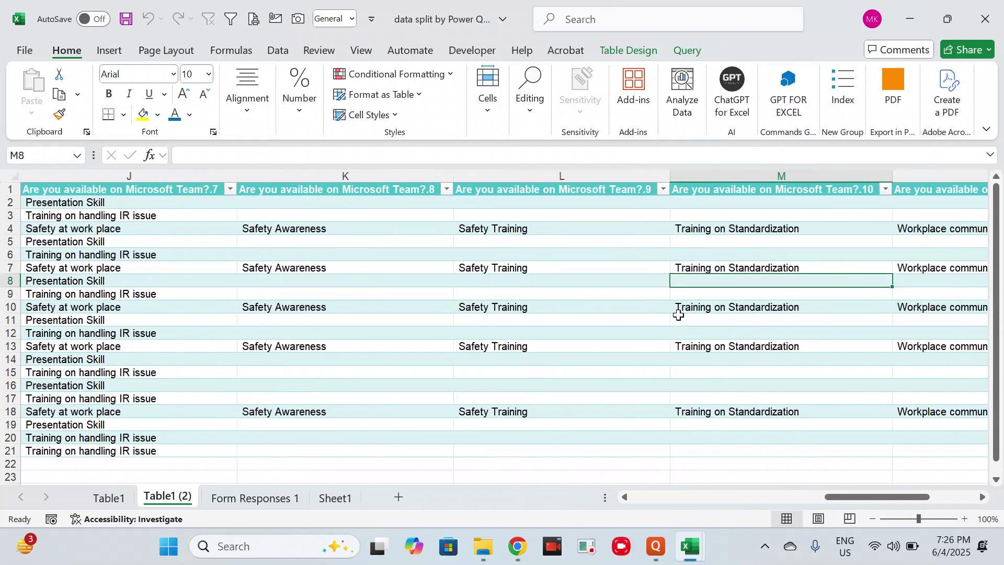
# Step: Return to the start of the table and check the first split training entry of the second employee in cell D3
pyautogui.press('Home')
pyautogui.hotkey('ctrl', 'Up')
pyautogui.press('Down')
pyautogui.press('Down')
pyautogui.press('Right')
pyautogui.press('Right')
pyautogui.press('Right')
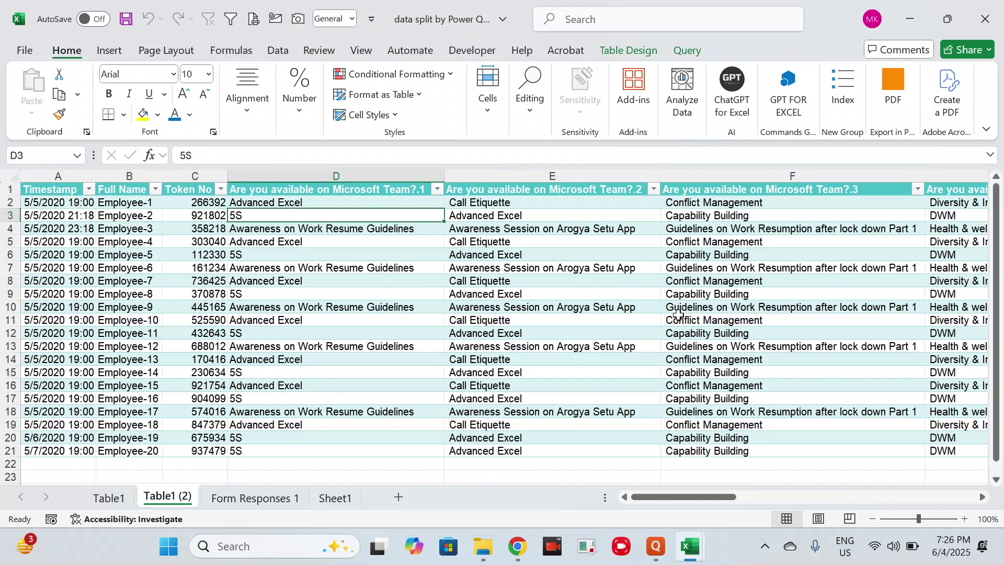